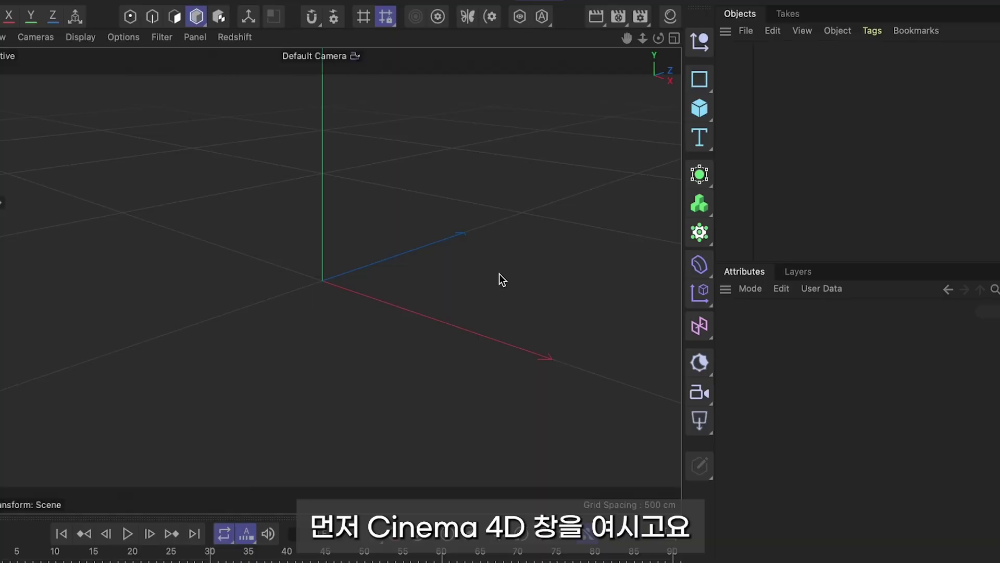
Add a Cube primitive to the empty scene from the object palette.
{"action": "left_click", "coordinate": [700, 109]}
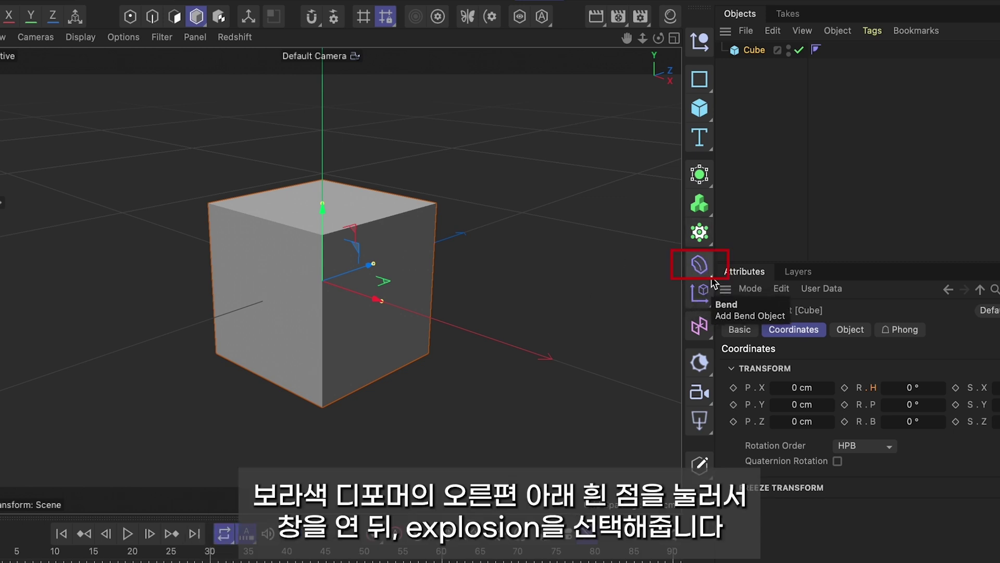
{"action": "left_click", "coordinate": [712, 275]}
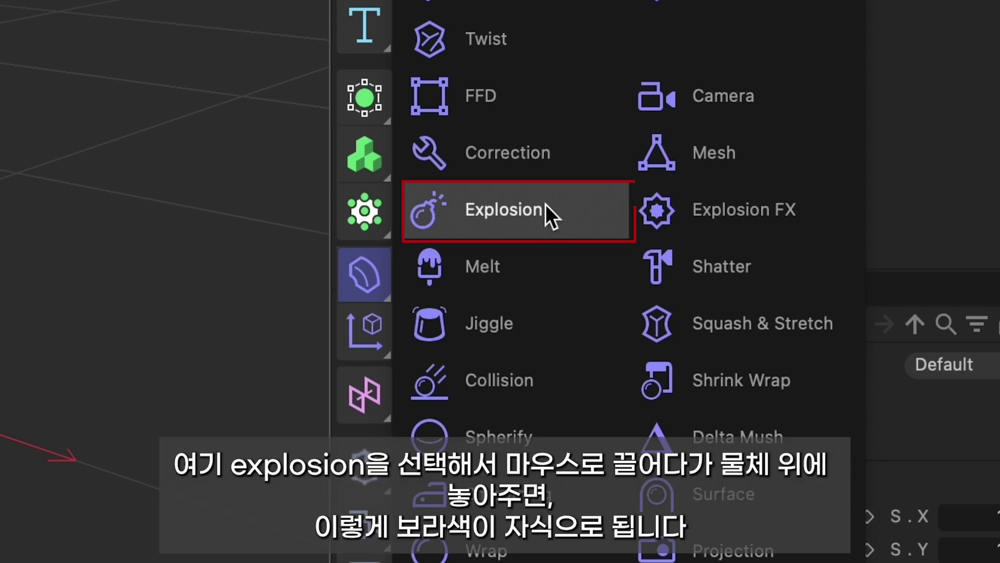
Place an Explosion deformer as a child under the Cube.
{"action": "left_click", "coordinate": [545, 204]}
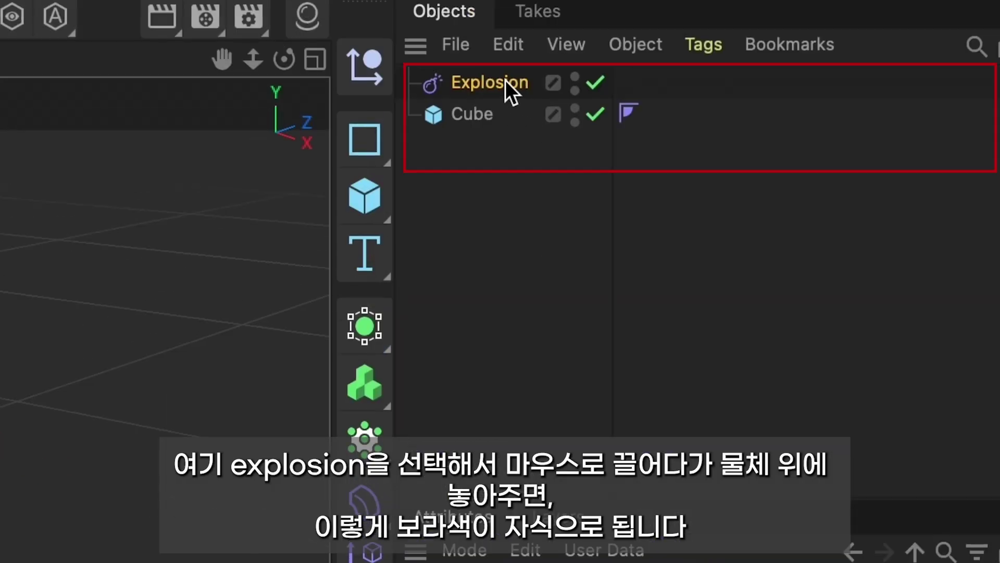
{"action": "mouse_move", "coordinate": [511, 89]}
{"action": "left_mouse_down"}
{"action": "mouse_move", "coordinate": [513, 123]}
{"action": "mouse_move", "coordinate": [506, 111]}
{"action": "left_mouse_up"}
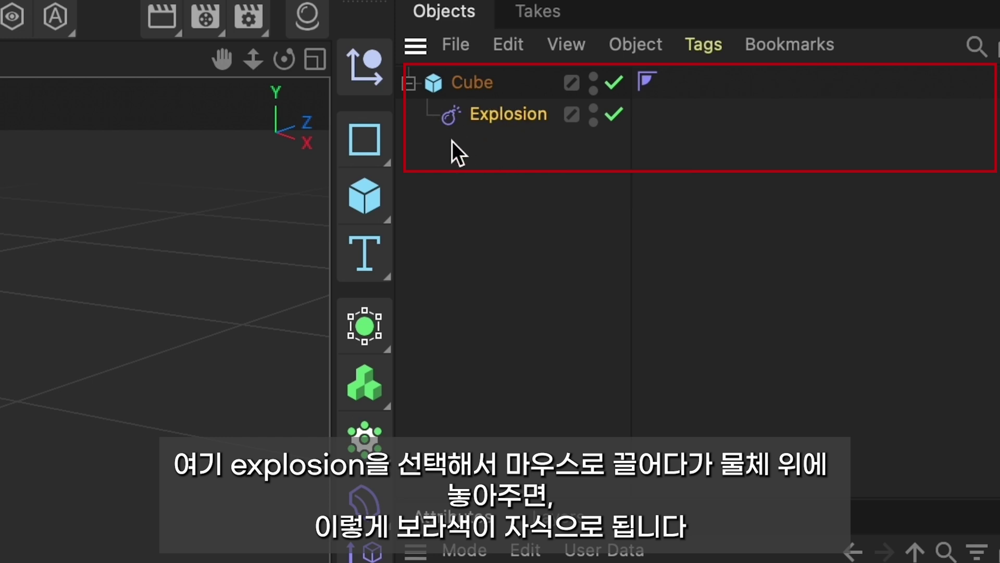
{"action": "key", "text": "Delete"}
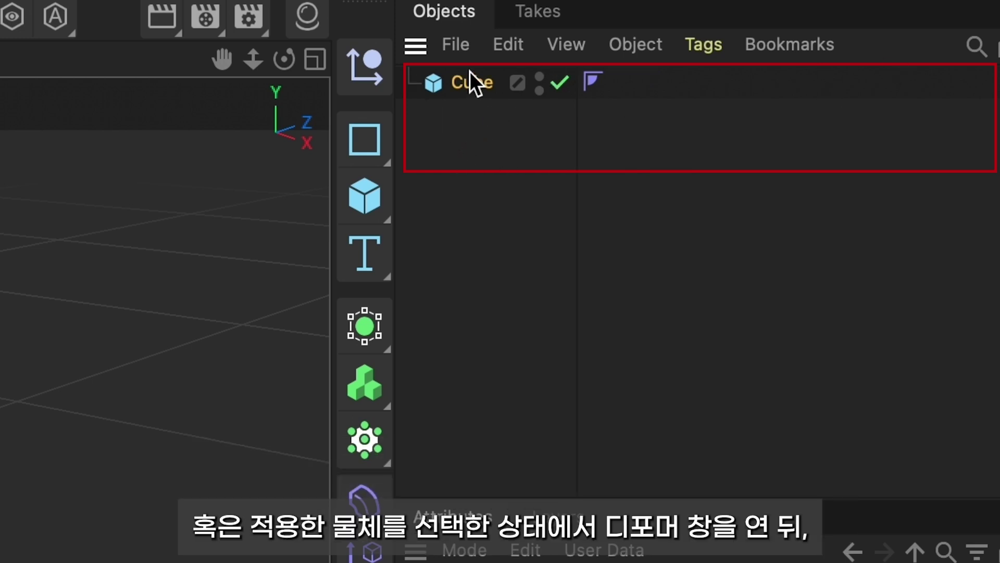
{"action": "left_click", "coordinate": [364, 492]}
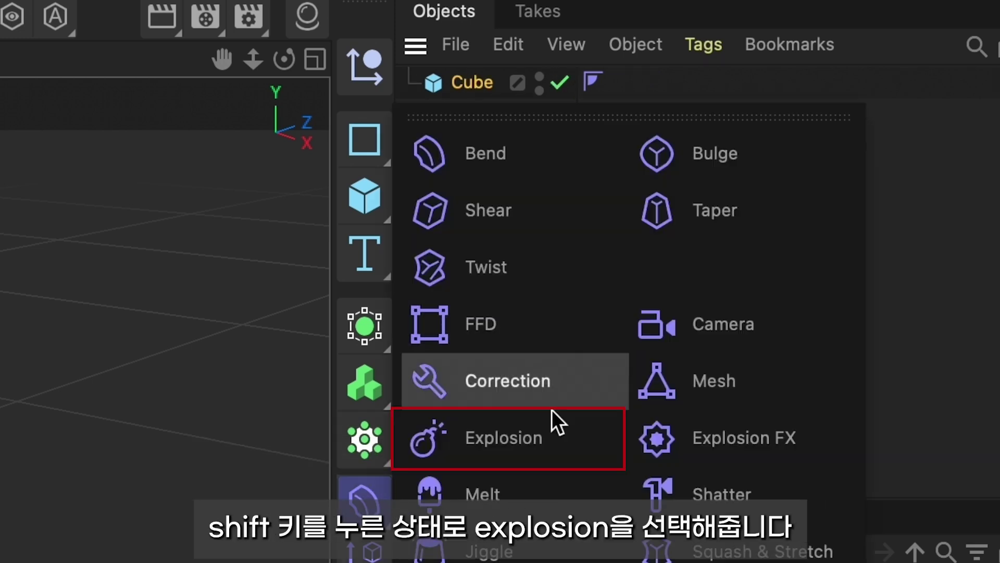
{"action": "left_click", "coordinate": [509, 441], "text": "shift"}
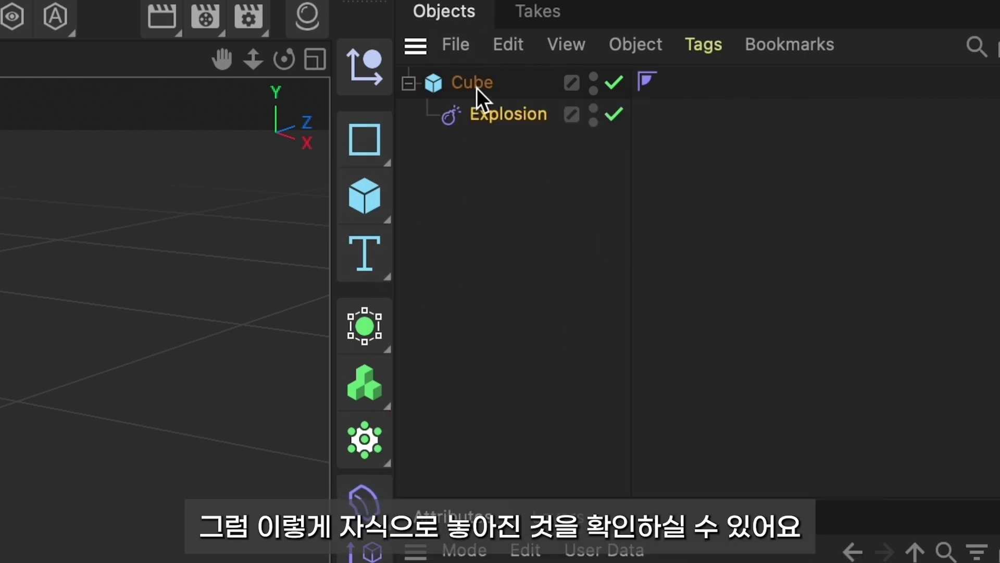
Preview the Explosion deformer's Strength slider, leaving it at 0% with the cube intact.
{"action": "left_click", "coordinate": [501, 124]}
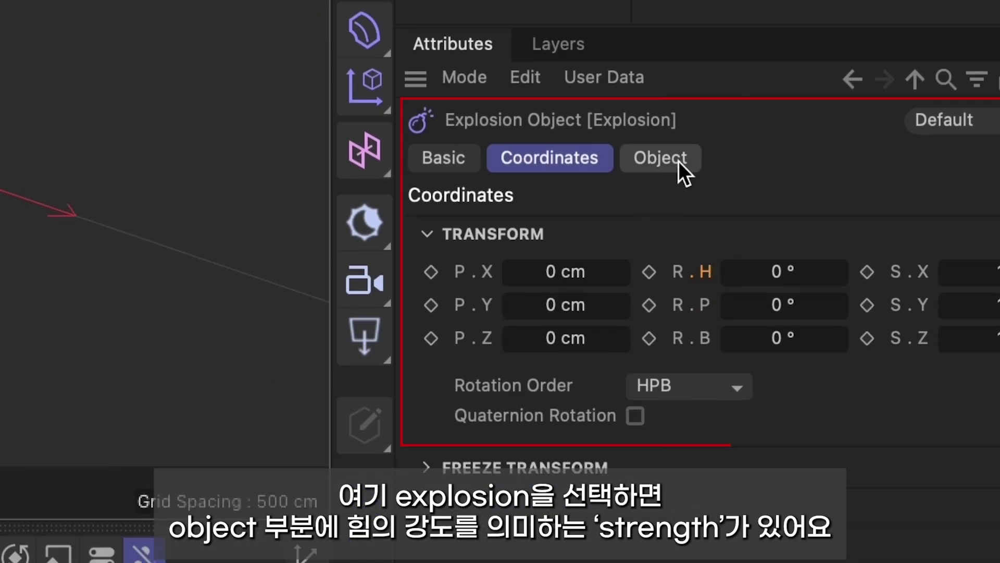
{"action": "left_click", "coordinate": [678, 161]}
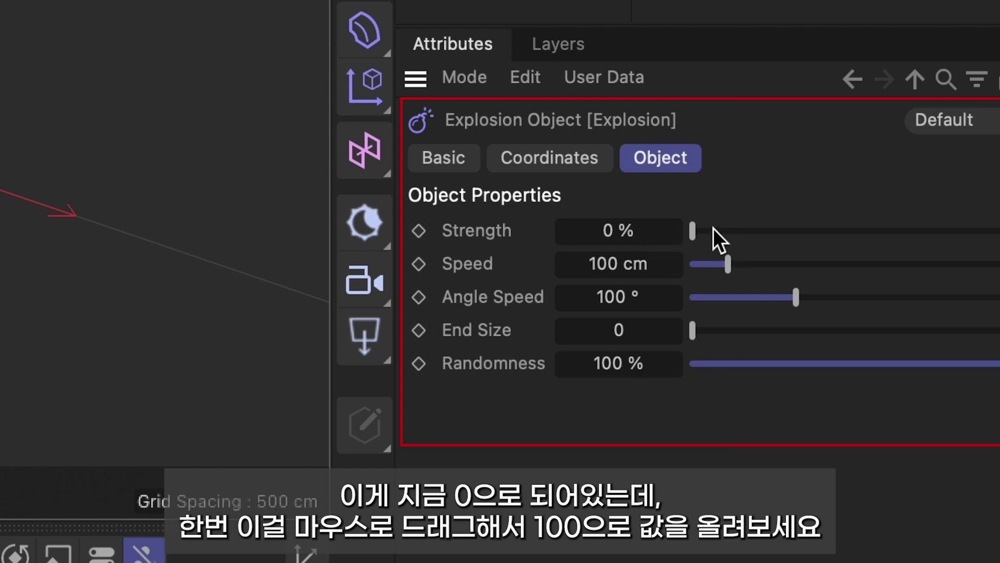
{"action": "mouse_move", "coordinate": [989, 350]}
{"action": "left_mouse_down"}
{"action": "mouse_move", "coordinate": [848, 344]}
{"action": "mouse_move", "coordinate": [968, 348]}
{"action": "mouse_move", "coordinate": [841, 317]}
{"action": "mouse_move", "coordinate": [998, 359]}
{"action": "mouse_move", "coordinate": [805, 298]}
{"action": "mouse_move", "coordinate": [997, 312]}
{"action": "mouse_move", "coordinate": [837, 273]}
{"action": "mouse_move", "coordinate": [979, 292]}
{"action": "mouse_move", "coordinate": [811, 245]}
{"action": "left_mouse_up"}
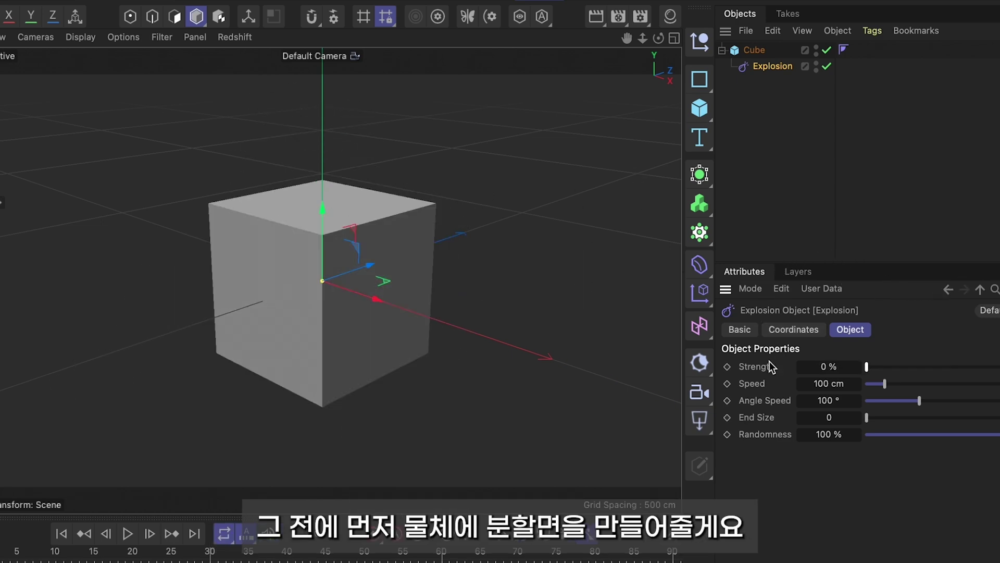
Give the cube 10 segments on X, Y and Z and show Gouraud Shading (Lines).
{"action": "left_click", "coordinate": [753, 50]}
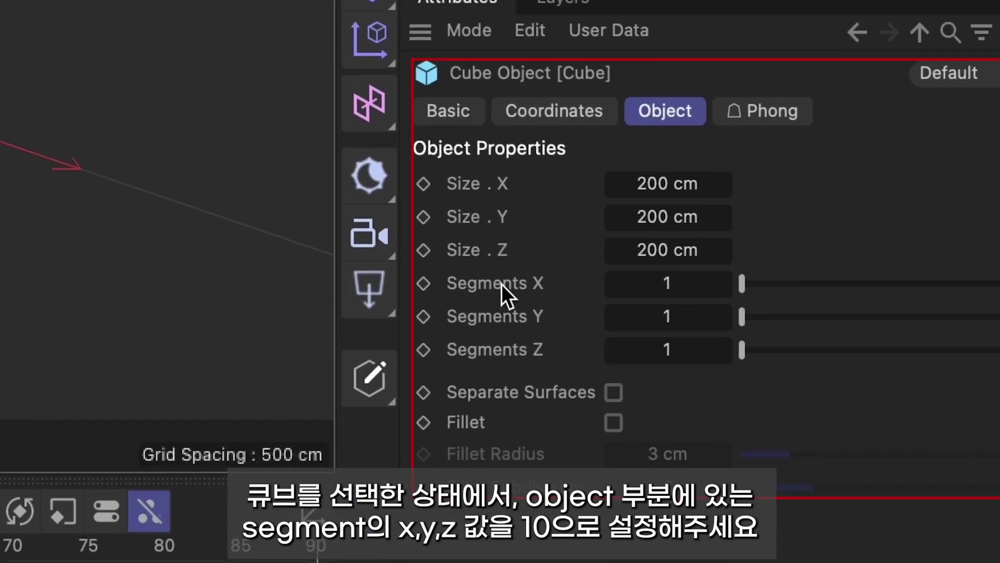
{"action": "double_click", "coordinate": [669, 285]}
{"action": "type", "text": "10"}
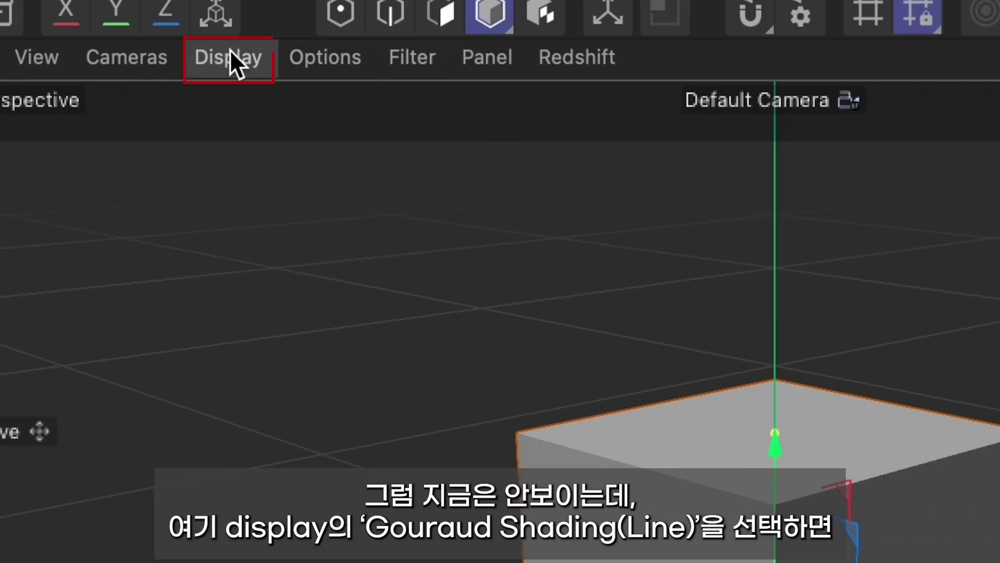
{"action": "left_click", "coordinate": [231, 49]}
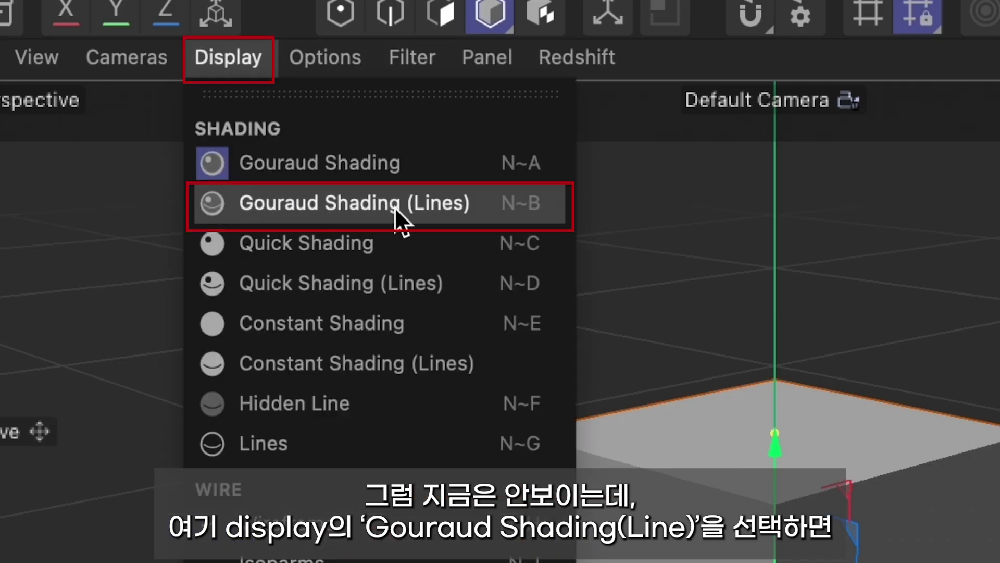
{"action": "left_click", "coordinate": [385, 208]}
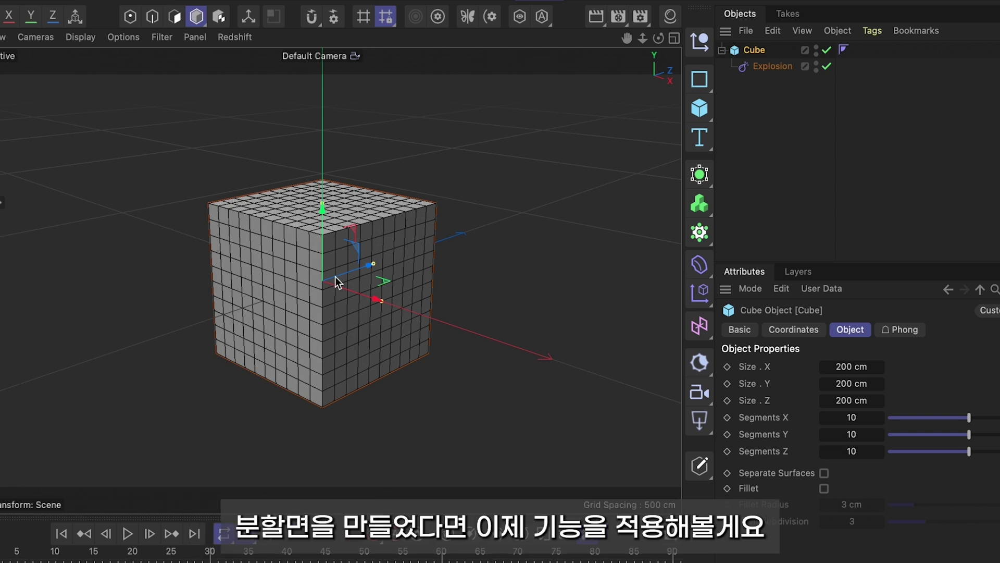
Raise Explosion Strength to 100% at frame 0, then add and delete a test cube.
{"action": "left_click", "coordinate": [773, 67]}
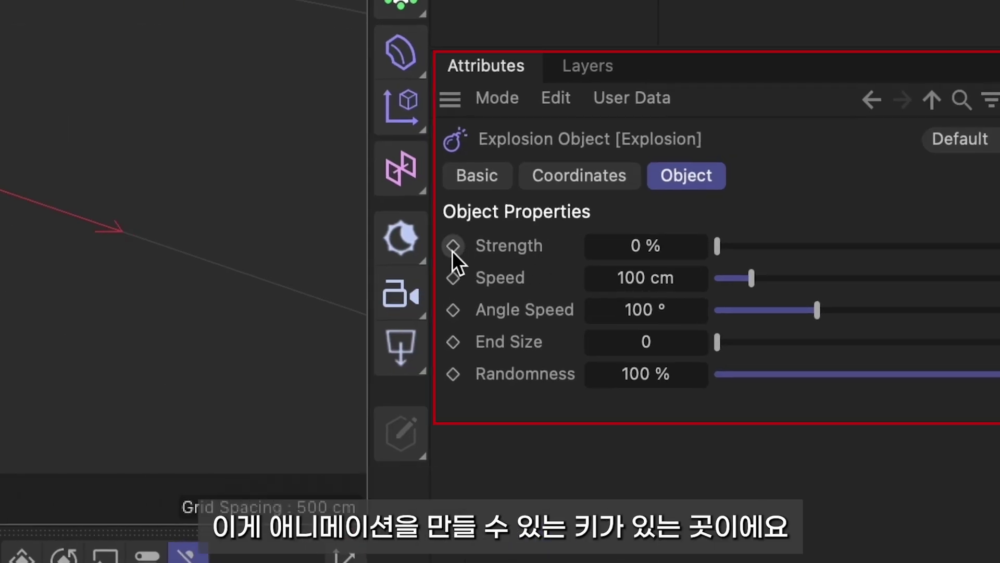
{"action": "left_click_drag", "start_coordinate": [738, 244], "coordinate": [999, 246]}
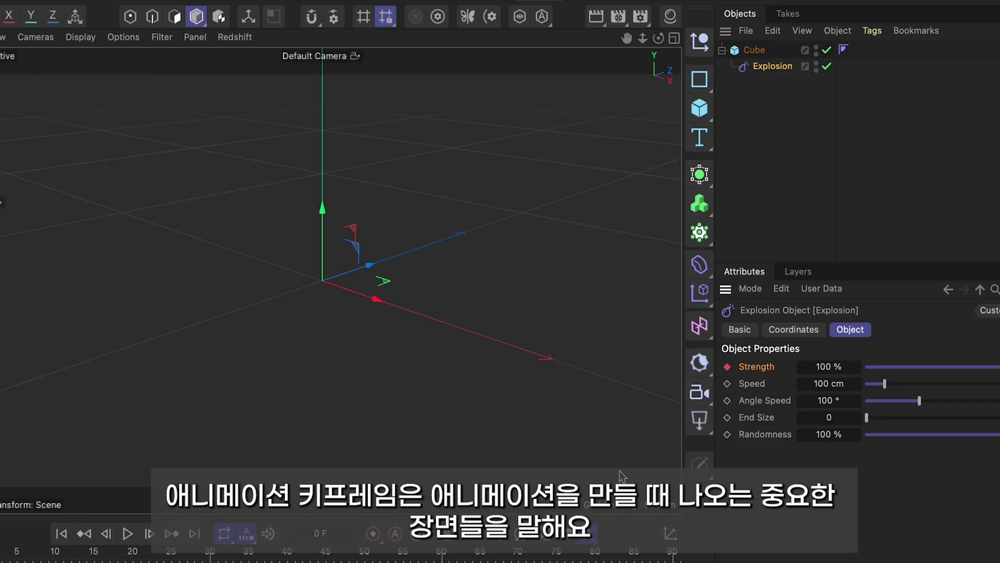
{"action": "left_click", "coordinate": [699, 110]}
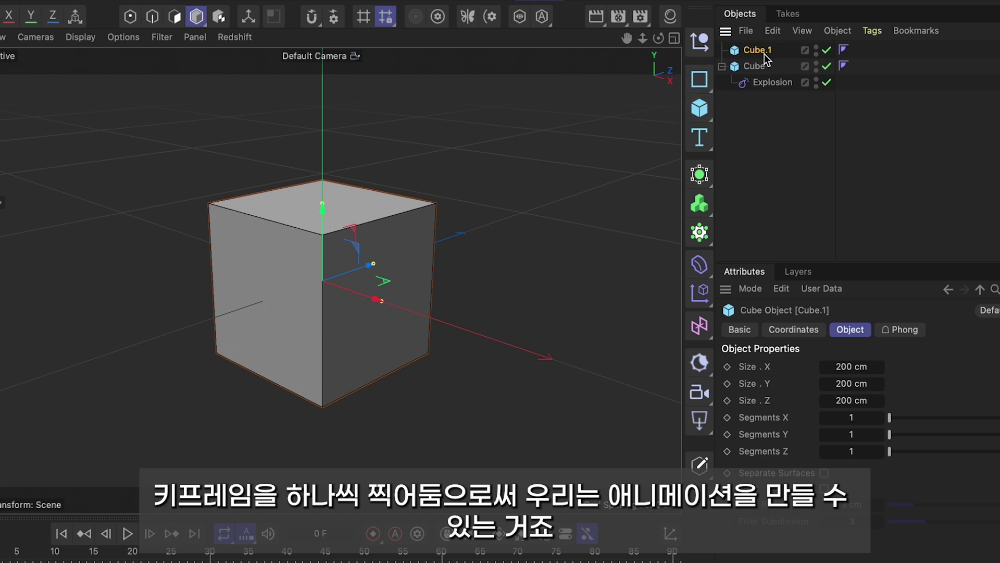
{"action": "key", "text": "Delete"}
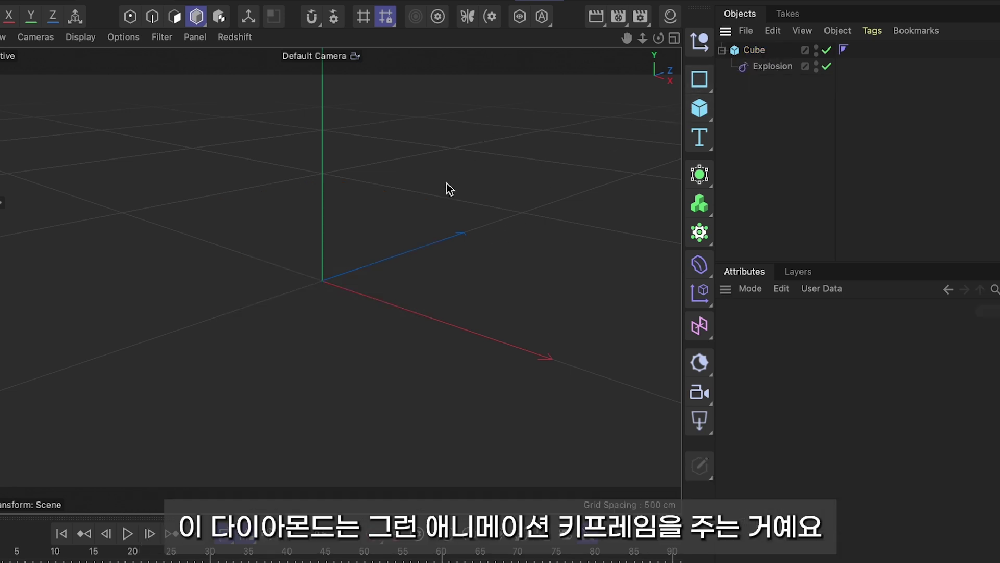
Move the current time to the last frame of the timeline.
{"action": "left_click", "coordinate": [750, 51]}
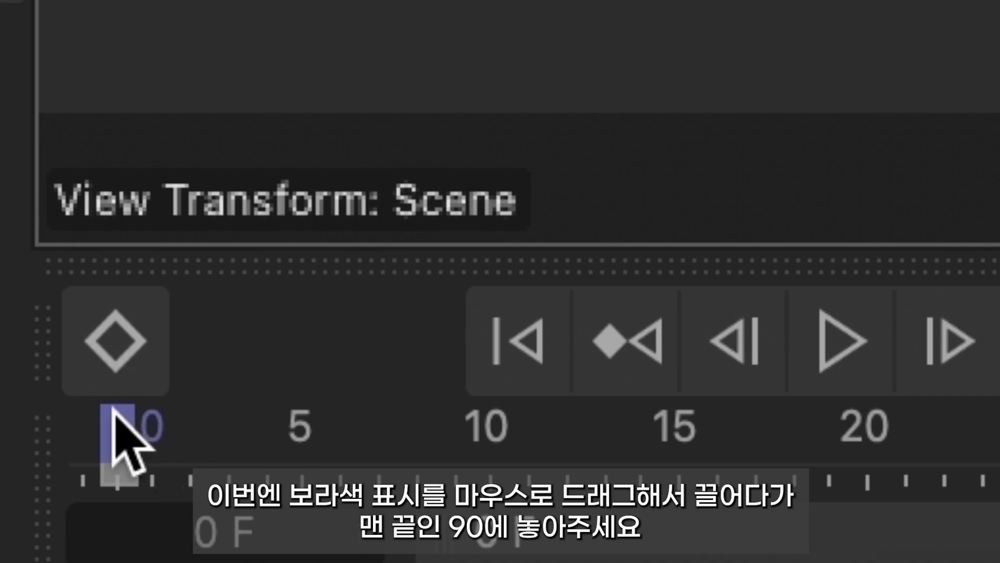
{"action": "left_click", "coordinate": [123, 441]}
{"action": "left_click_drag", "start_coordinate": [111, 471], "coordinate": [892, 448]}
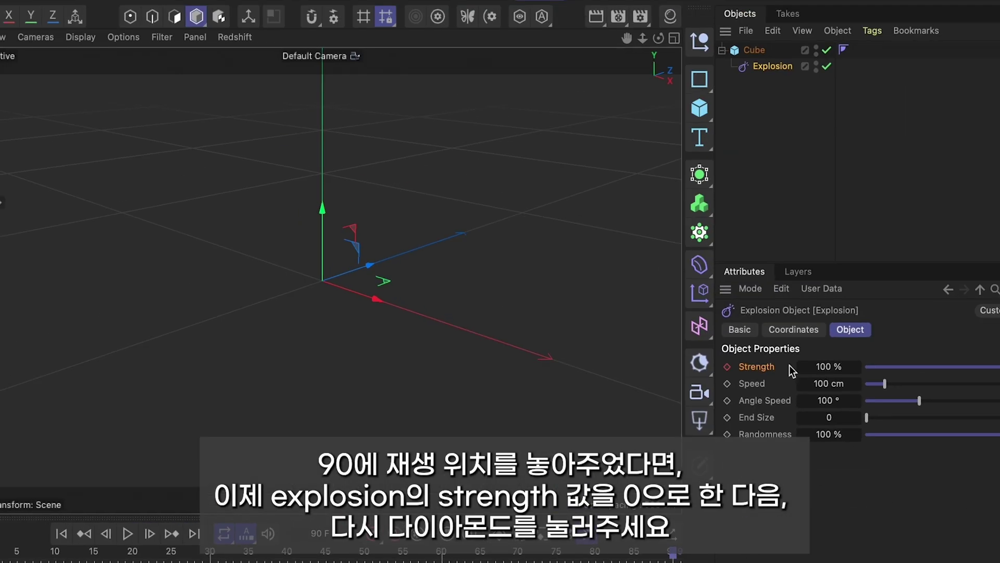
Keyframe the Explosion Strength at 0% on the last frame.
{"action": "double_click", "coordinate": [647, 265]}
{"action": "type", "text": "0"}
{"action": "key", "text": "Return"}
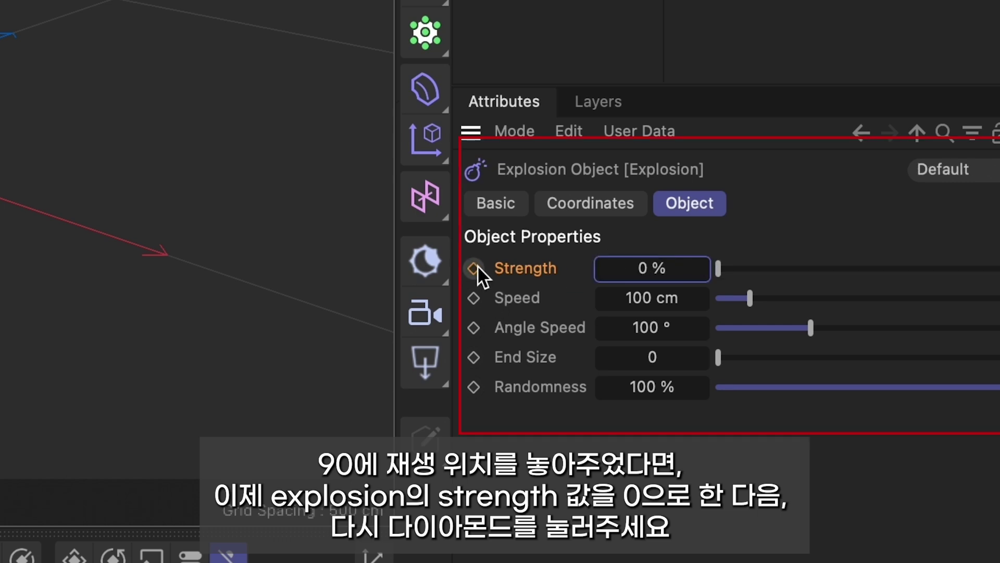
{"action": "left_click", "coordinate": [476, 267]}
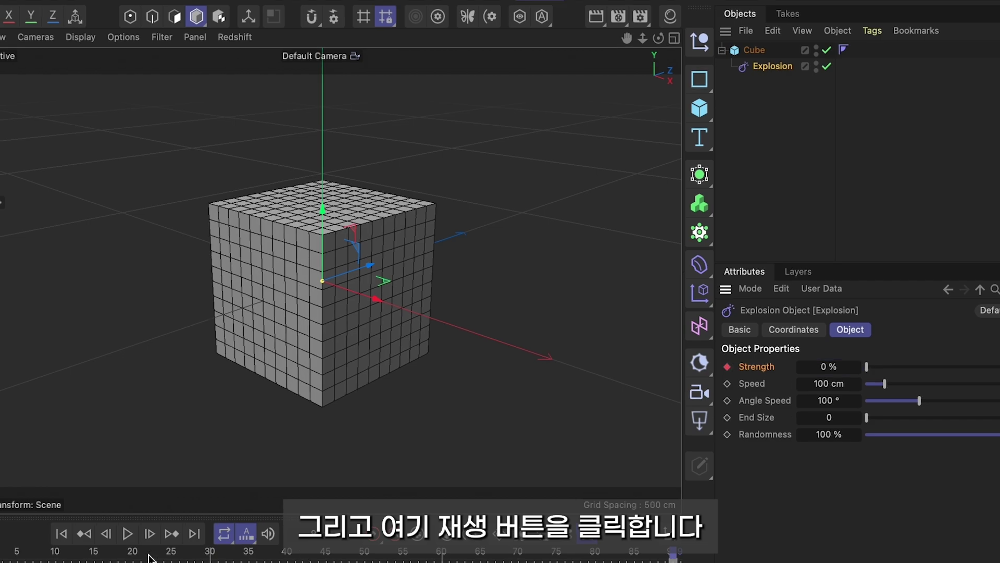
{"action": "left_click", "coordinate": [127, 533]}
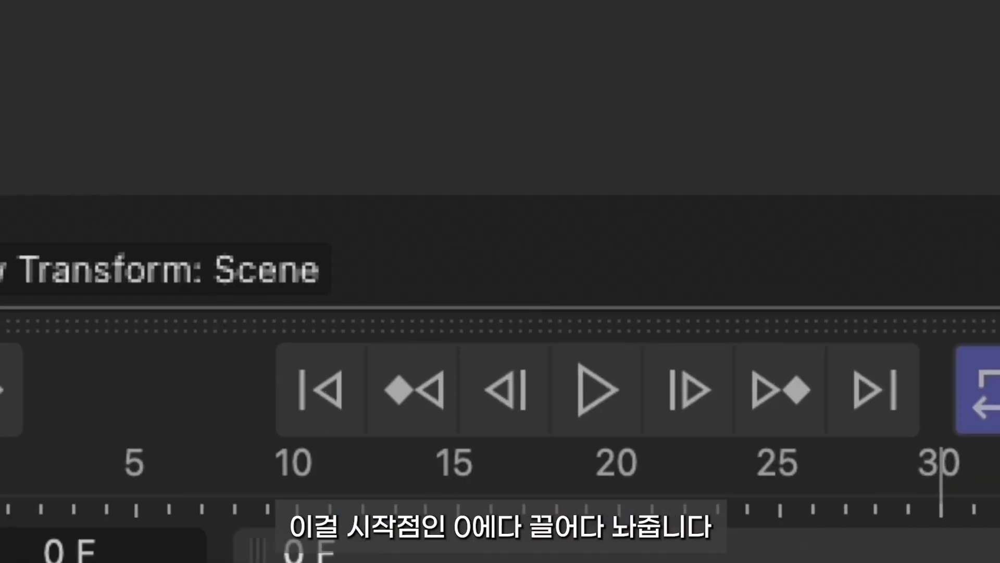
Bring the playhead back to frame 0 after playback.
{"action": "mouse_move", "coordinate": [599, 464]}
{"action": "left_mouse_down"}
{"action": "mouse_move", "coordinate": [197, 424]}
{"action": "mouse_move", "coordinate": [8, 463]}
{"action": "left_mouse_up"}
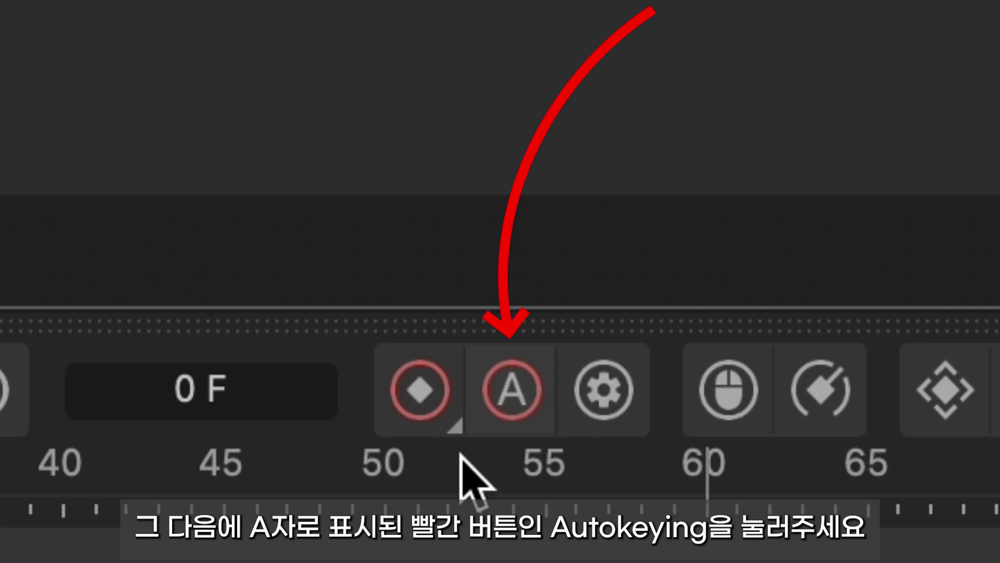
Enable Autokeying and keyframe the cube's Size X, Y and Z at 200 cm.
{"action": "left_click", "coordinate": [508, 417]}
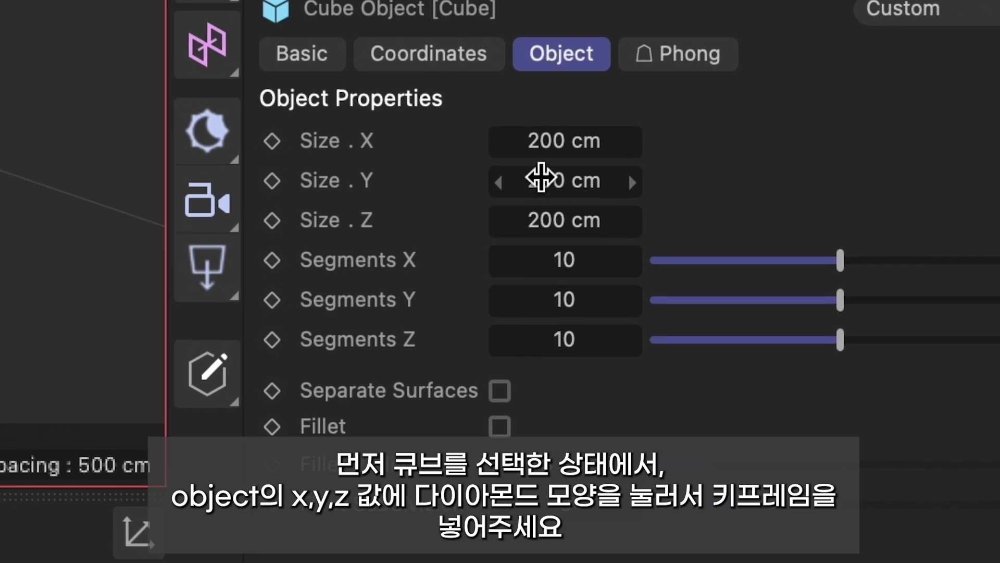
{"action": "left_click", "coordinate": [272, 141]}
{"action": "left_click", "coordinate": [272, 180]}
{"action": "left_click", "coordinate": [271, 220]}
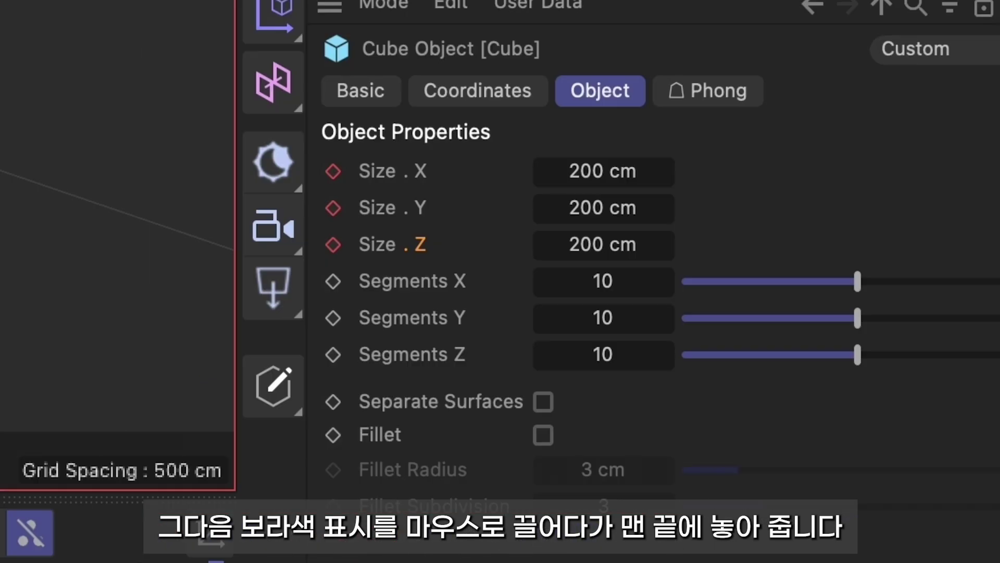
Enlarge the cube to 338 × 320 × 458 cm at the end frame and play it.
{"action": "left_click_drag", "start_coordinate": [564, 140], "coordinate": [605, 141]}
{"action": "mouse_move", "coordinate": [518, 178]}
{"action": "left_mouse_down"}
{"action": "mouse_move", "coordinate": [552, 181]}
{"action": "mouse_move", "coordinate": [553, 216]}
{"action": "left_mouse_up"}
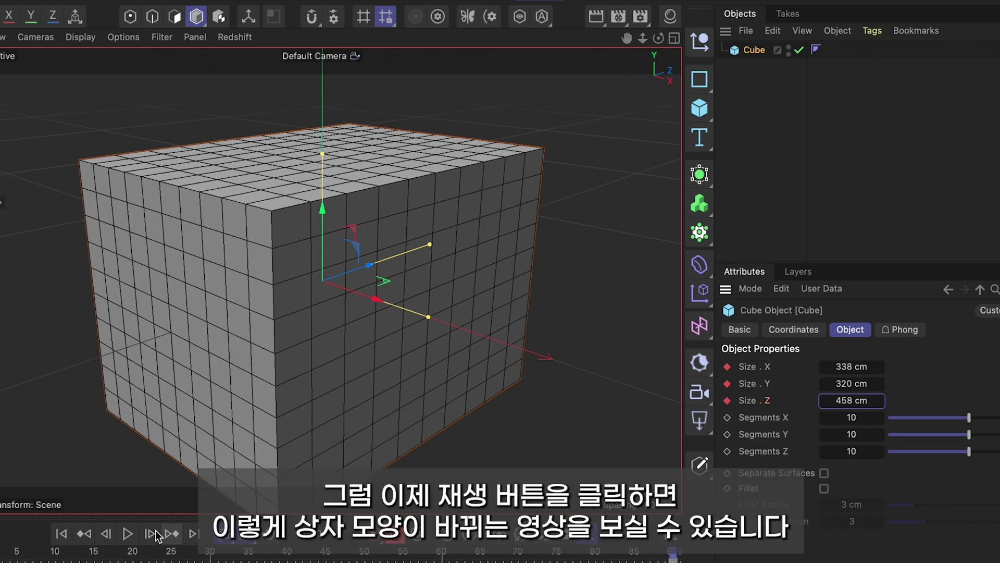
{"action": "left_click", "coordinate": [127, 533]}
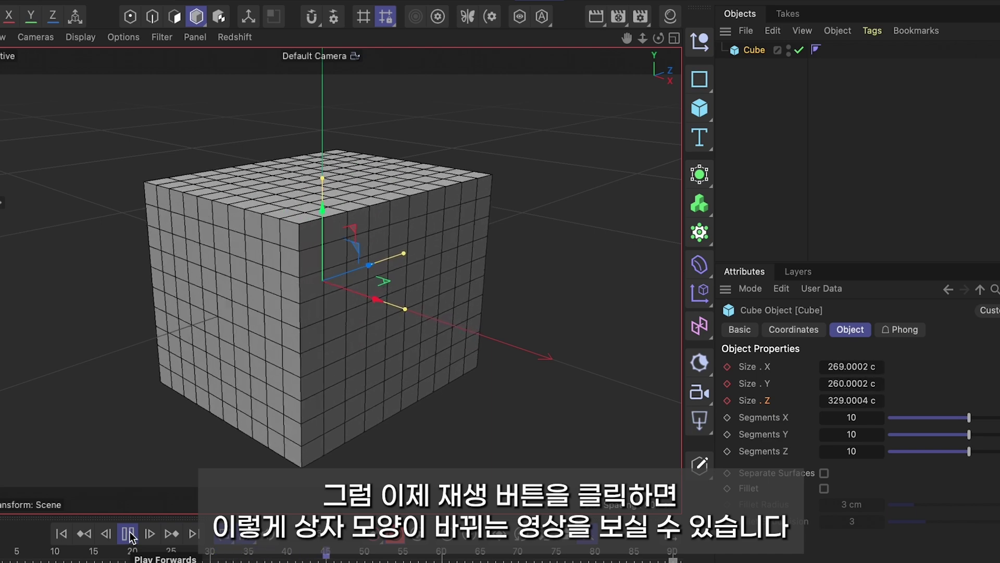